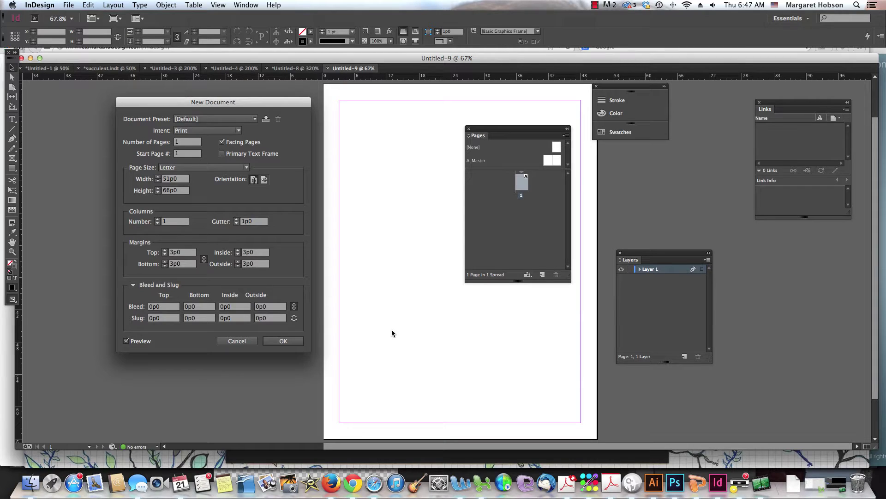
# - Give the new Letter document 3 columns with a 0p10 gutter
pyautogui.click(158, 219)
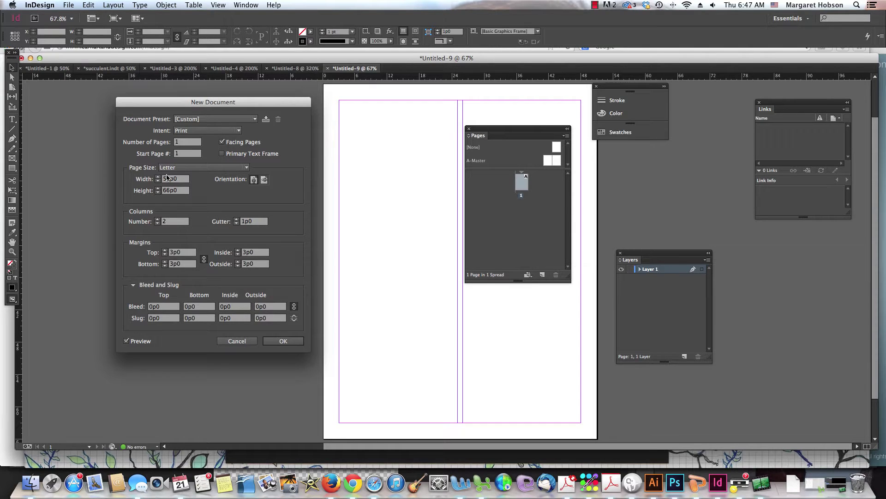
pyautogui.click(235, 223)
pyautogui.click(236, 224)
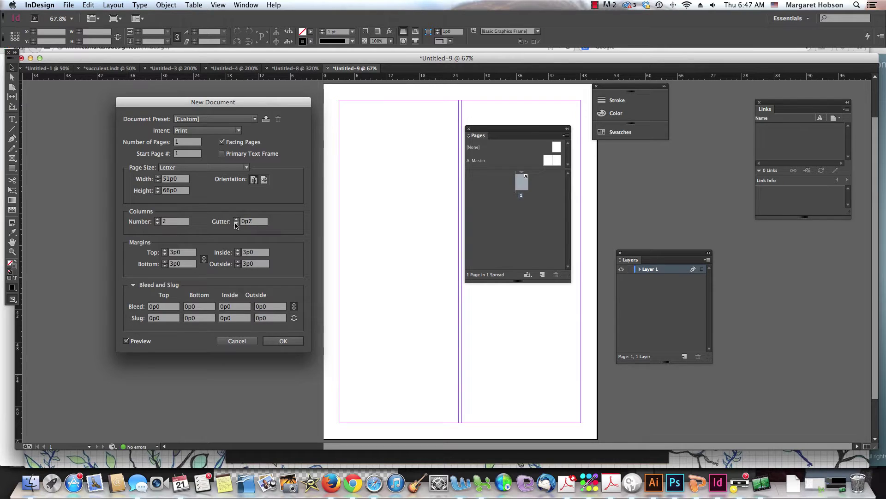
pyautogui.click(236, 220)
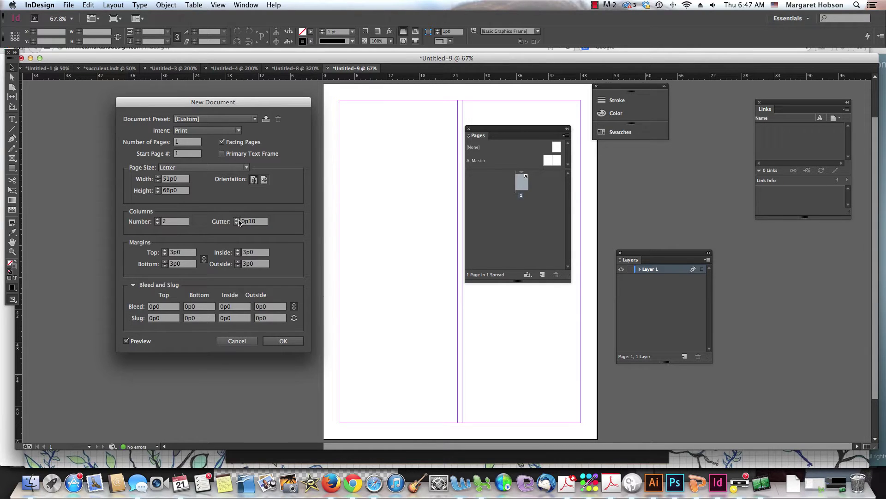
pyautogui.click(158, 220)
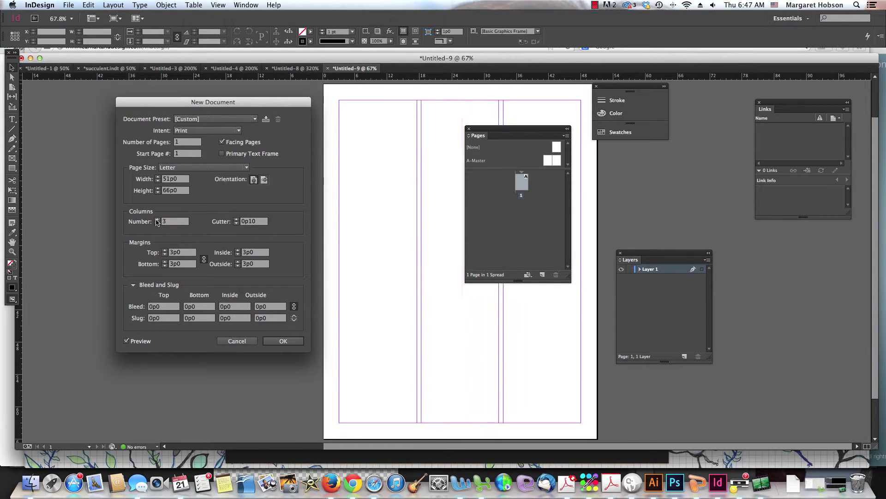
# - Set all four linked margins to 2p9
pyautogui.click(165, 250)
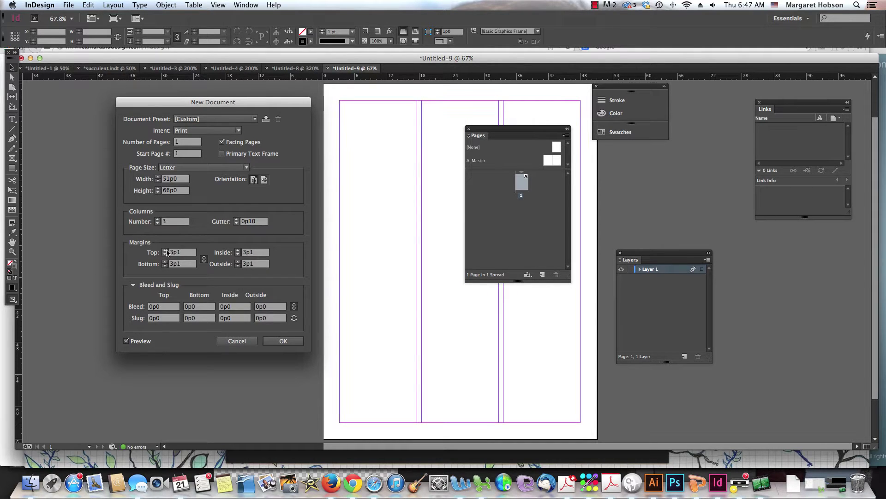
pyautogui.click(166, 250)
pyautogui.click(166, 251)
pyautogui.click(166, 250)
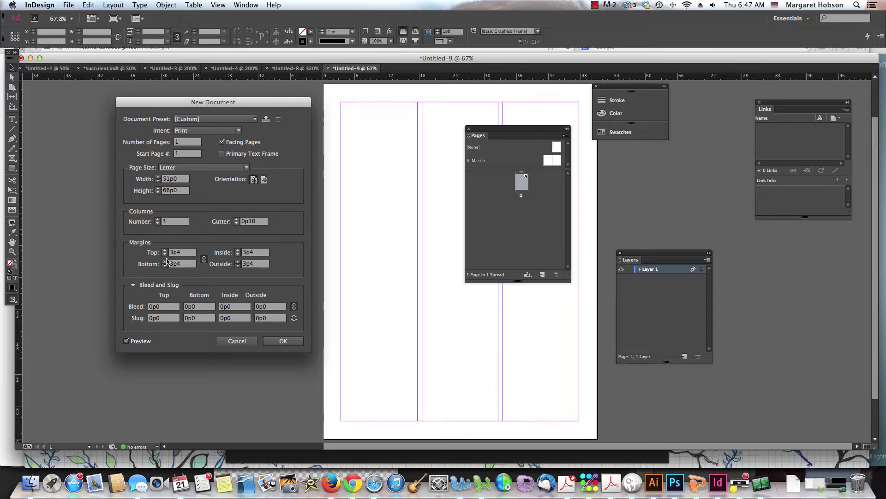
pyautogui.click(166, 254)
pyautogui.click(166, 255)
pyautogui.click(165, 254)
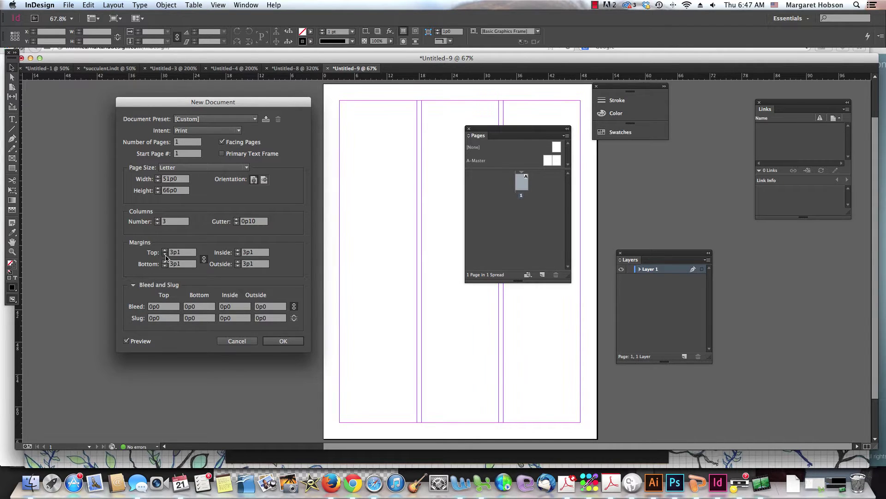
pyautogui.click(166, 254)
pyautogui.click(165, 255)
pyautogui.click(165, 255)
pyautogui.click(166, 254)
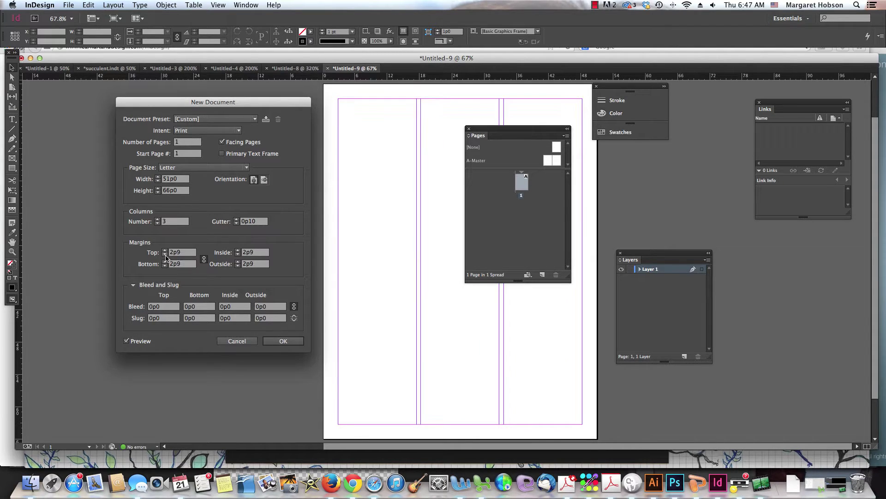
# - Unlink the margins and raise only the top margin to 3p11
pyautogui.click(206, 261)
pyautogui.click(165, 250)
pyautogui.click(165, 250)
pyautogui.click(165, 250)
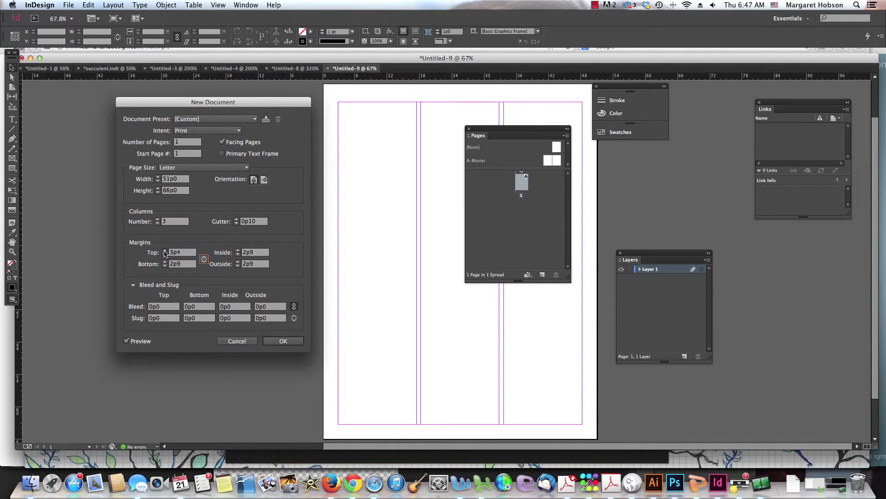
pyautogui.click(165, 250)
pyautogui.click(165, 250)
pyautogui.click(165, 250)
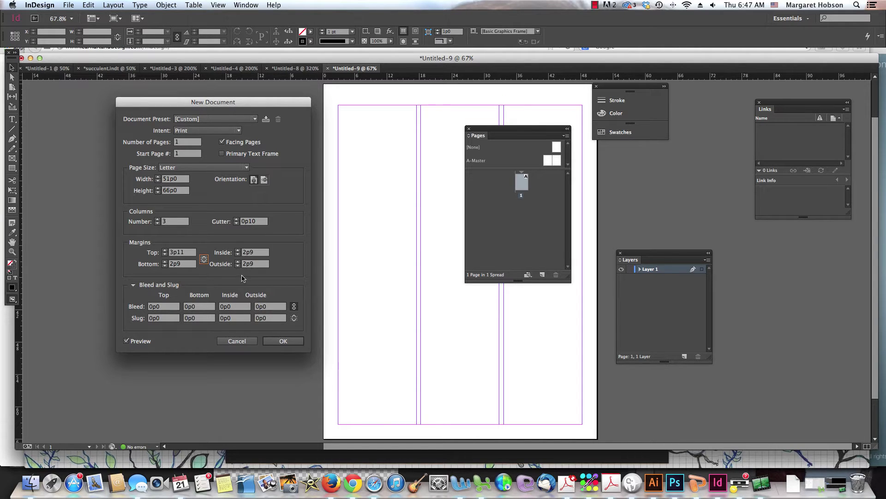
# - Create the document, then dock the Pages and Stroke/Color/Swatches panels at the right side
pyautogui.click(283, 341)
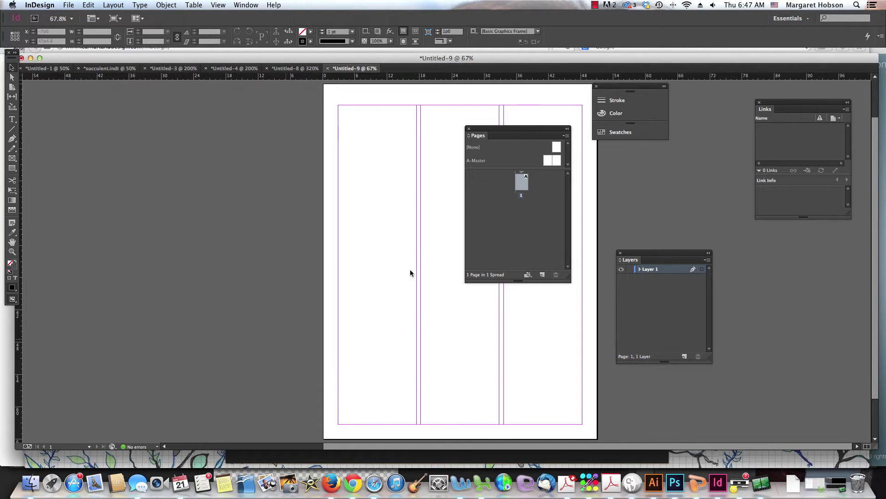
pyautogui.moveTo(489, 132); pyautogui.dragTo(780, 131)
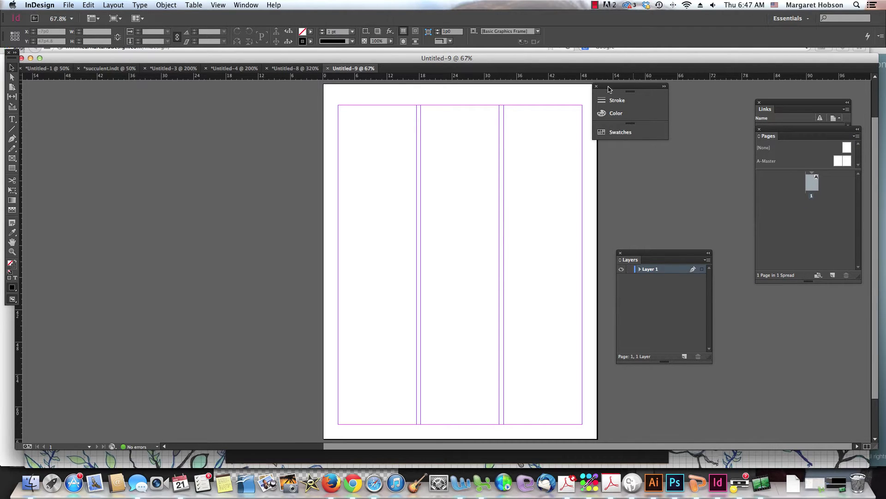
pyautogui.moveTo(609, 90); pyautogui.dragTo(767, 199)
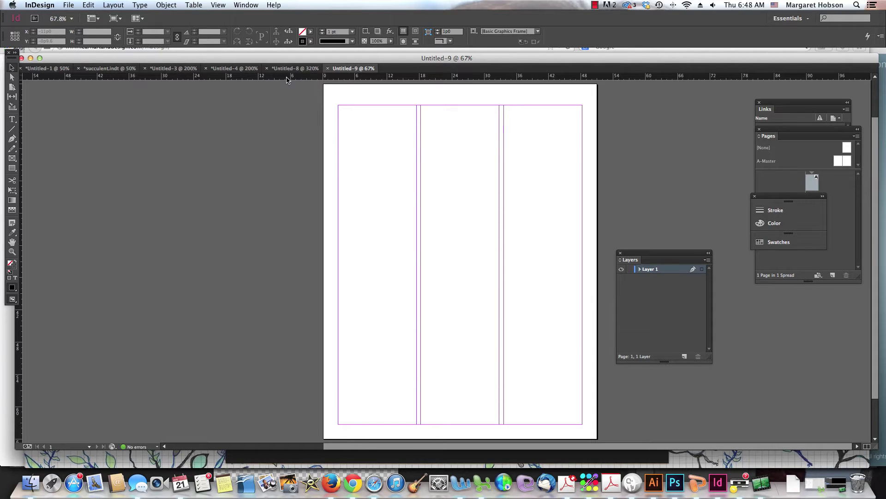
# - Drag out two horizontal ruler guides, plus vertical guides at the page centre and at 2p9
pyautogui.moveTo(296, 79); pyautogui.dragTo(311, 152)
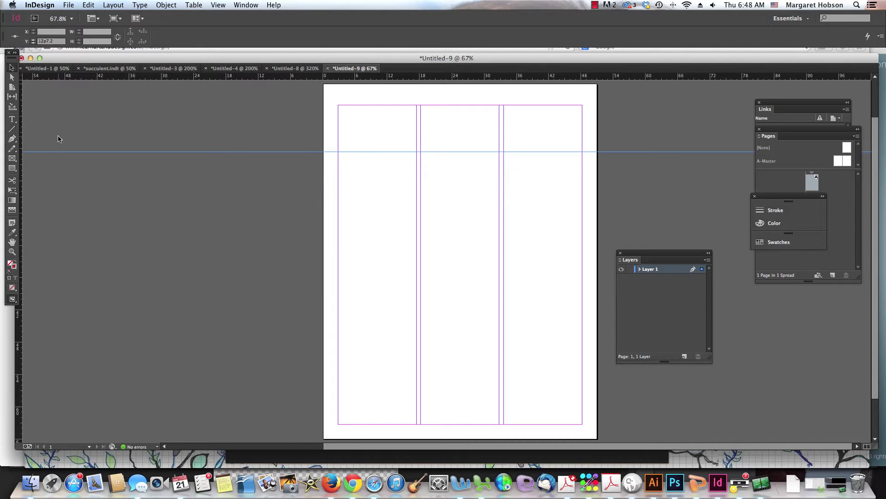
pyautogui.moveTo(19, 327); pyautogui.dragTo(459, 326)
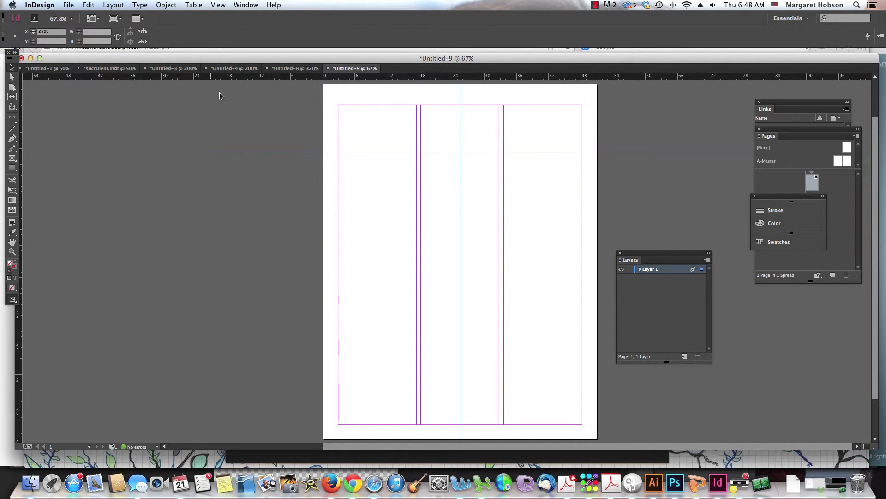
pyautogui.moveTo(226, 78); pyautogui.dragTo(249, 236)
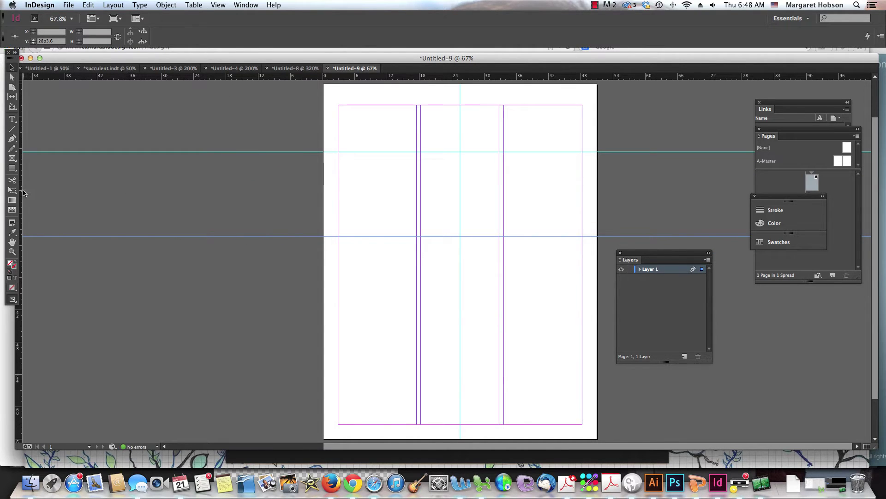
pyautogui.moveTo(20, 193); pyautogui.dragTo(338, 186)
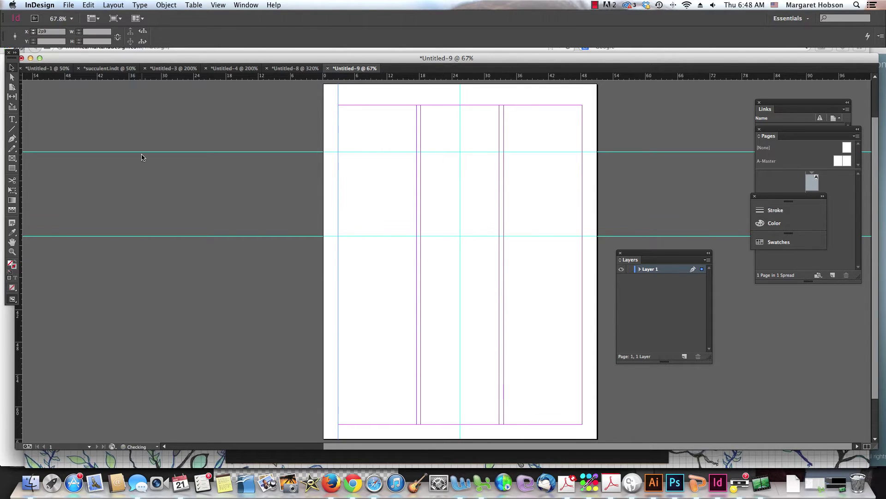
pyautogui.click(220, 6)
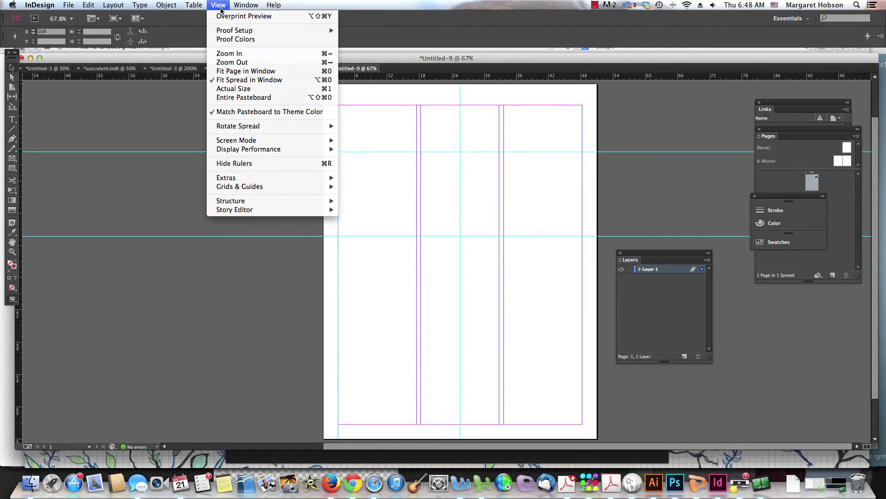
pyautogui.moveTo(227, 188)
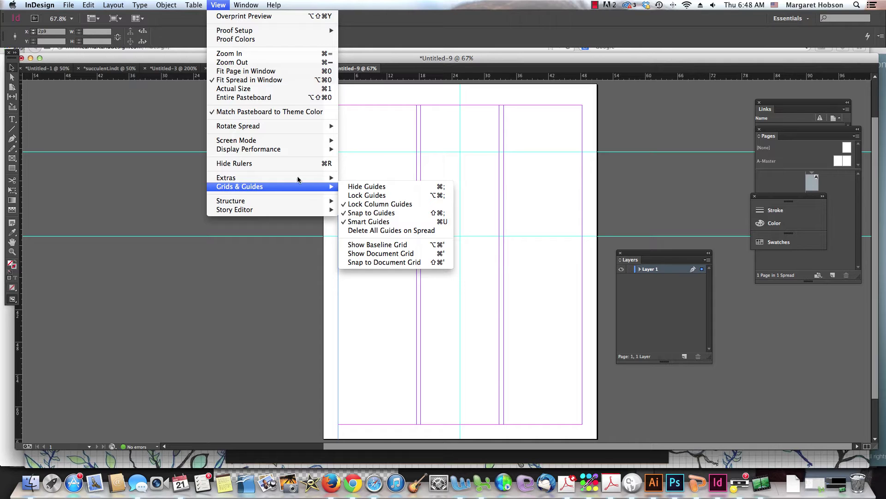
pyautogui.click(351, 188)
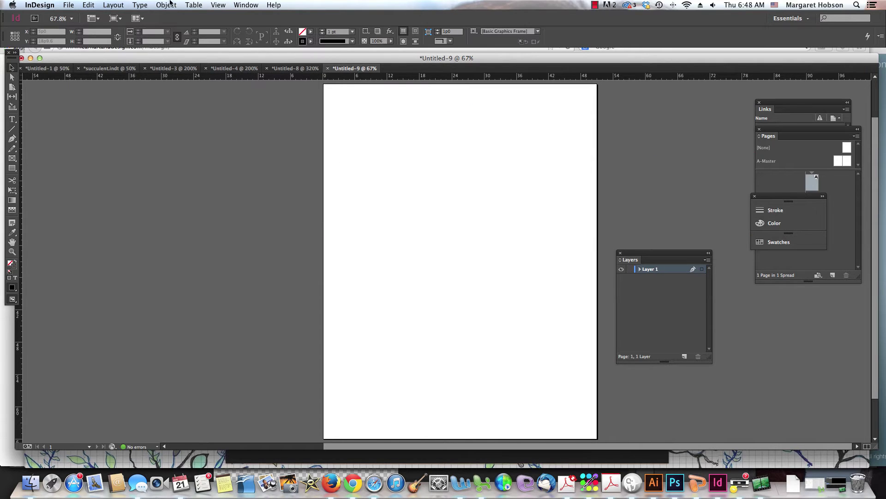
pyautogui.click(218, 6)
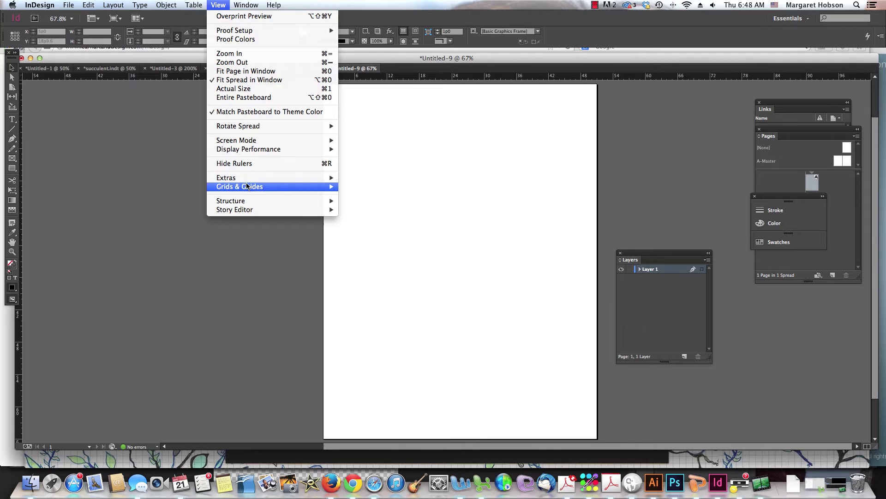
pyautogui.moveTo(247, 186)
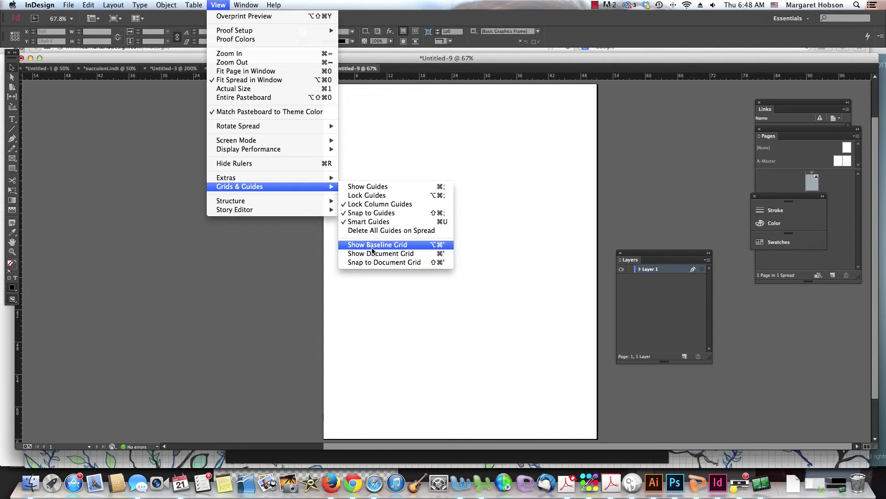
pyautogui.click(369, 186)
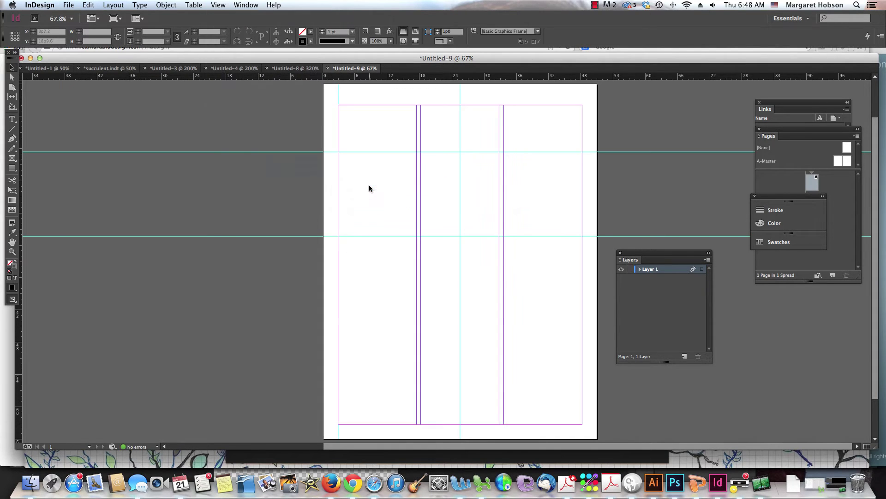
# - Move the upper horizontal guide down to about 12p6 and the lower one up to about 25p10
pyautogui.click(376, 152)
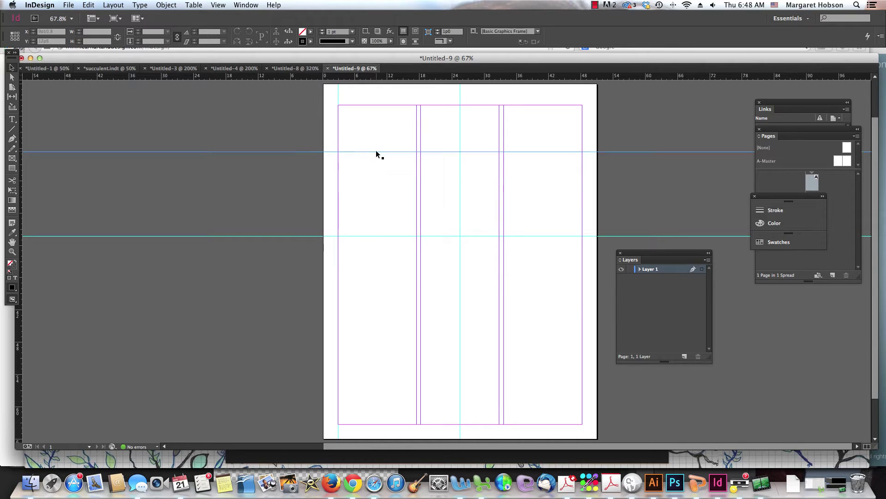
pyautogui.moveTo(377, 152); pyautogui.dragTo(379, 154)
pyautogui.click(237, 182)
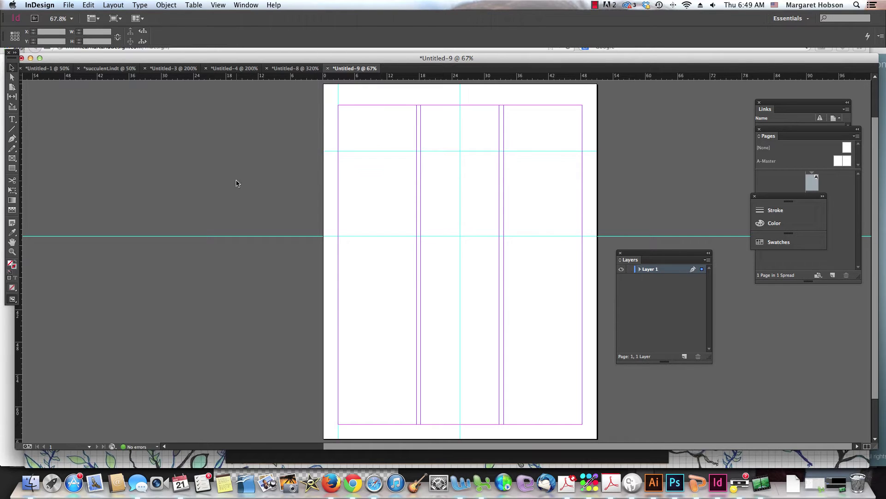
pyautogui.click(356, 236)
pyautogui.moveTo(356, 236); pyautogui.dragTo(359, 223)
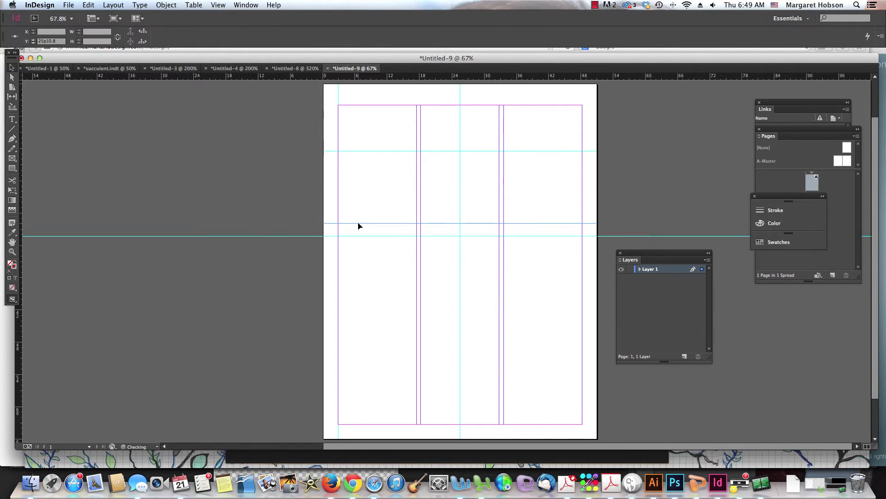
pyautogui.click(379, 266)
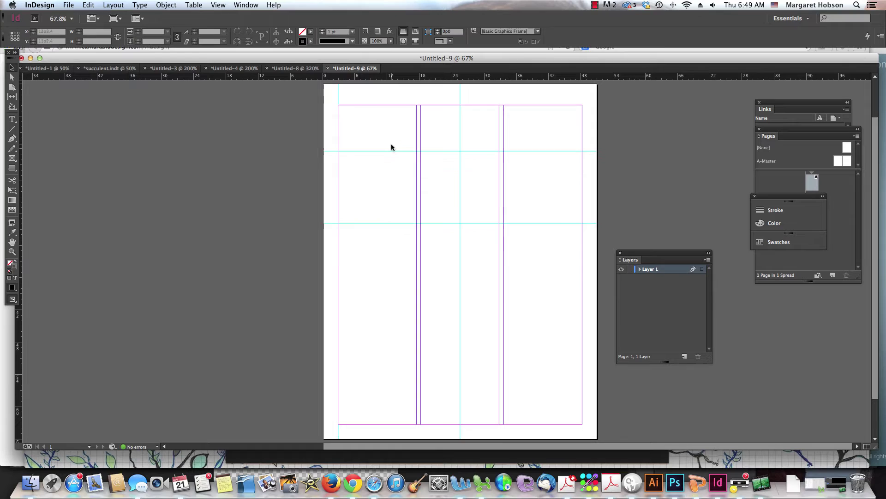
pyautogui.click(219, 5)
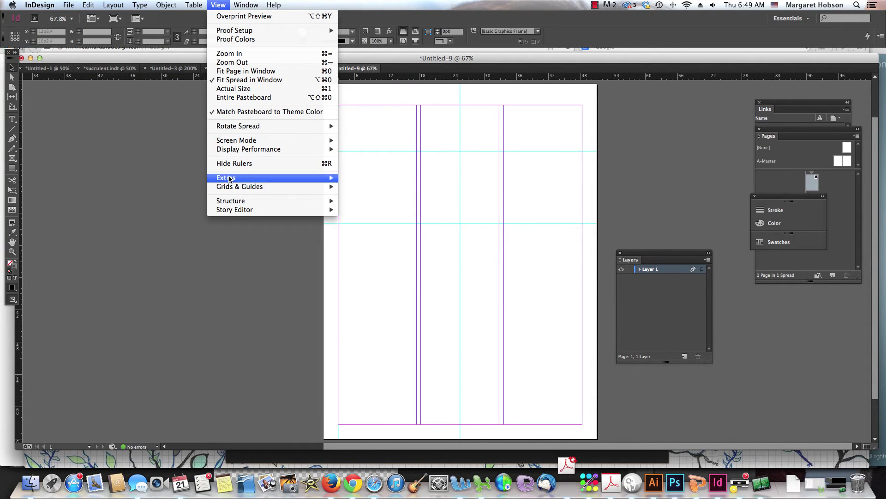
pyautogui.moveTo(233, 190)
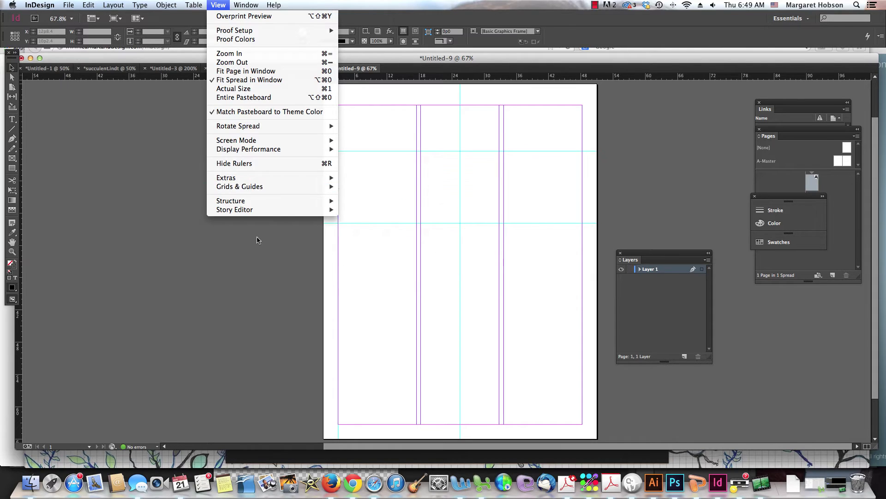
pyautogui.click(225, 259)
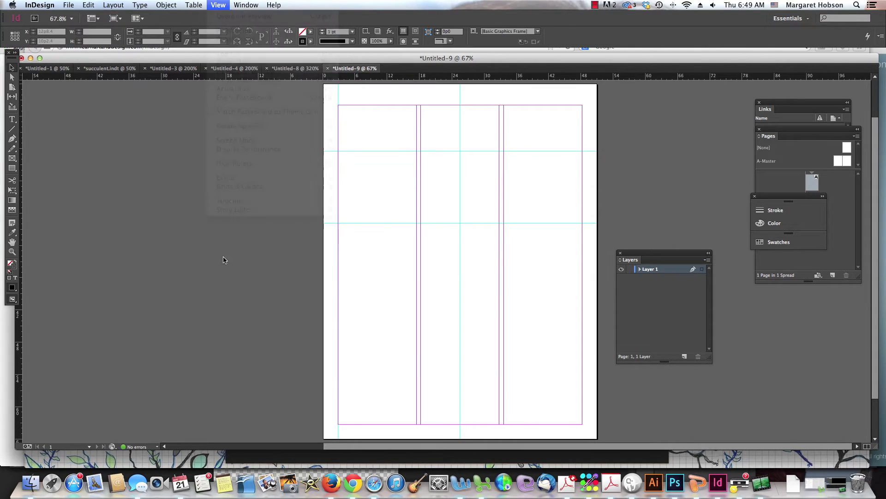
# - Draw a 51p0 × 12p6 rectangle from the page's top-left corner to the upper guide
pyautogui.click(14, 169)
pyautogui.click(30, 168)
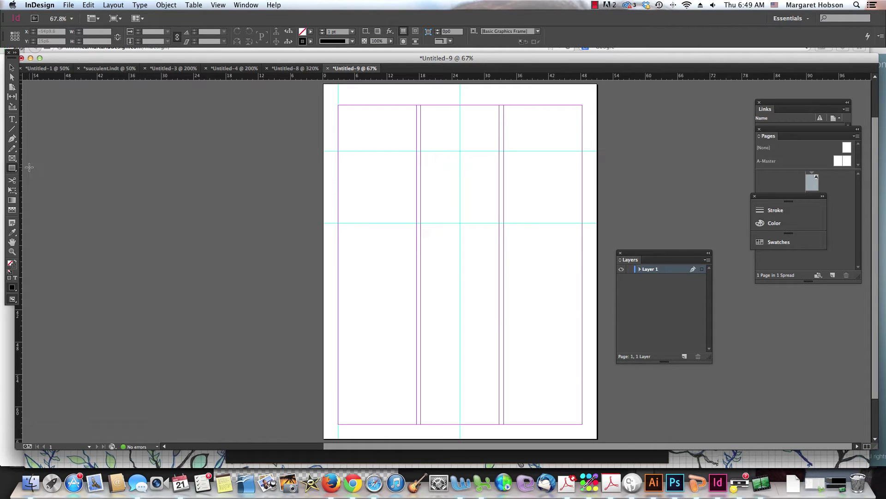
pyautogui.moveTo(323, 83)
pyautogui.mouseDown()
pyautogui.moveTo(349, 108)
pyautogui.moveTo(486, 152)
pyautogui.moveTo(597, 151)
pyautogui.mouseUp()
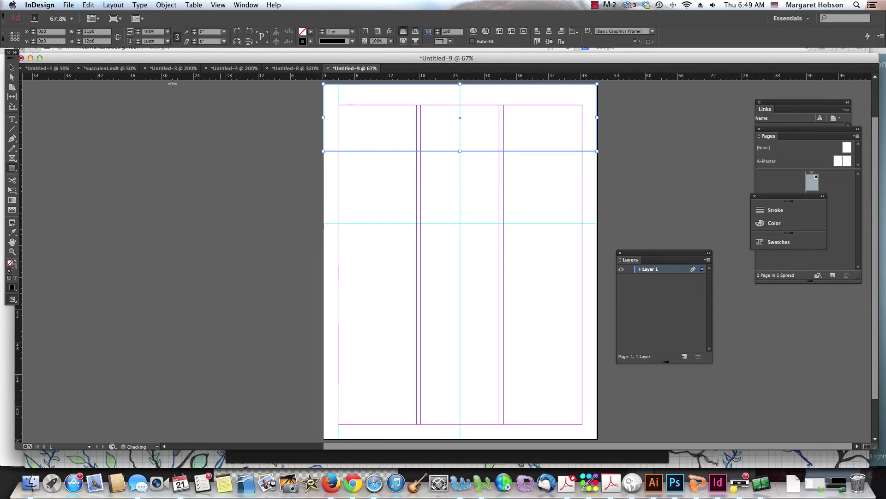
# - Fill the top frame with a muted mauve (R185 G170 B188) using the Color Picker
pyautogui.doubleClick(12, 266)
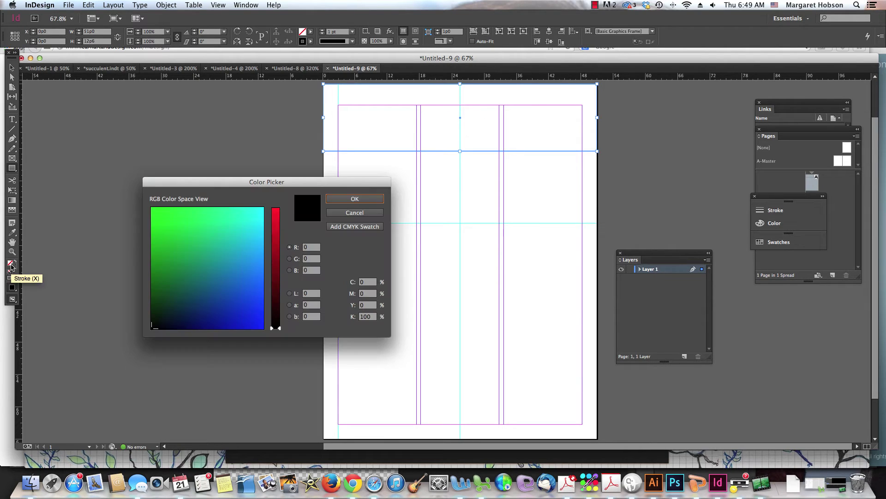
pyautogui.click(222, 244)
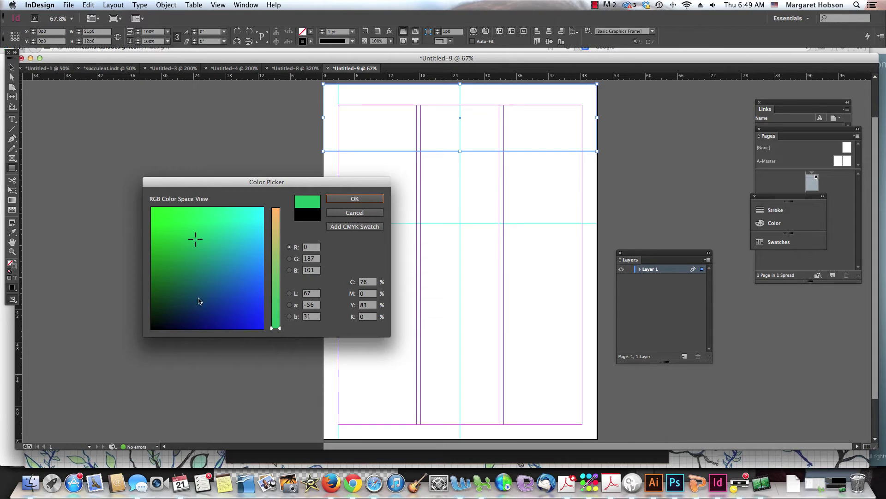
pyautogui.click(229, 238)
pyautogui.click(256, 222)
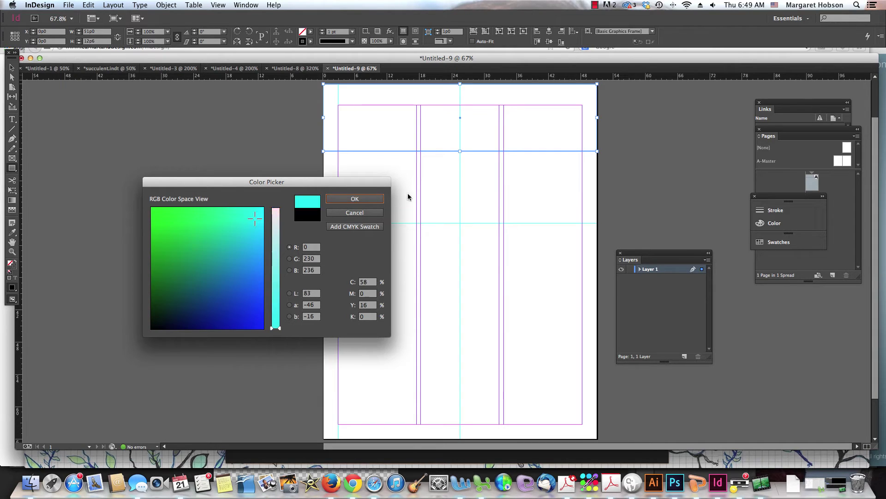
pyautogui.click(365, 199)
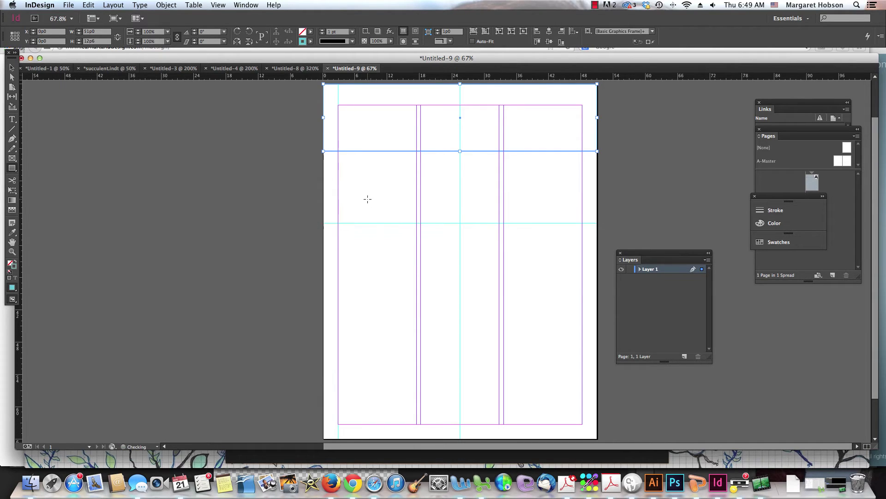
pyautogui.doubleClick(11, 264)
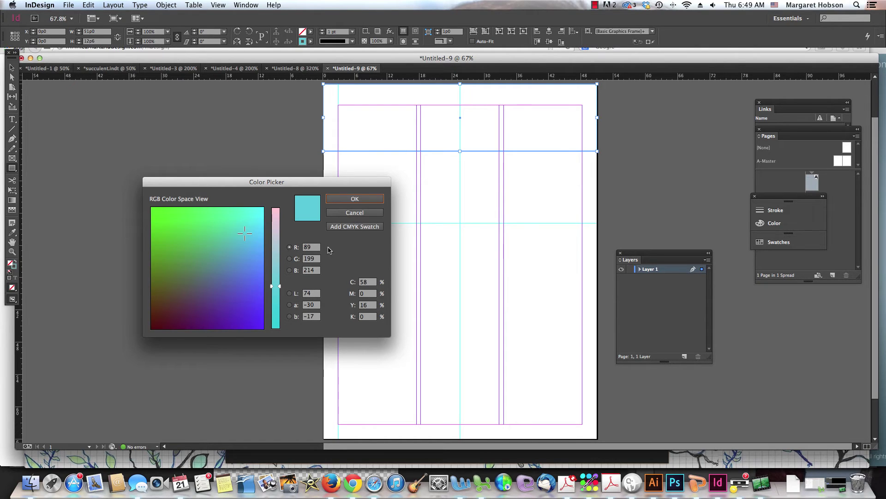
pyautogui.click(354, 213)
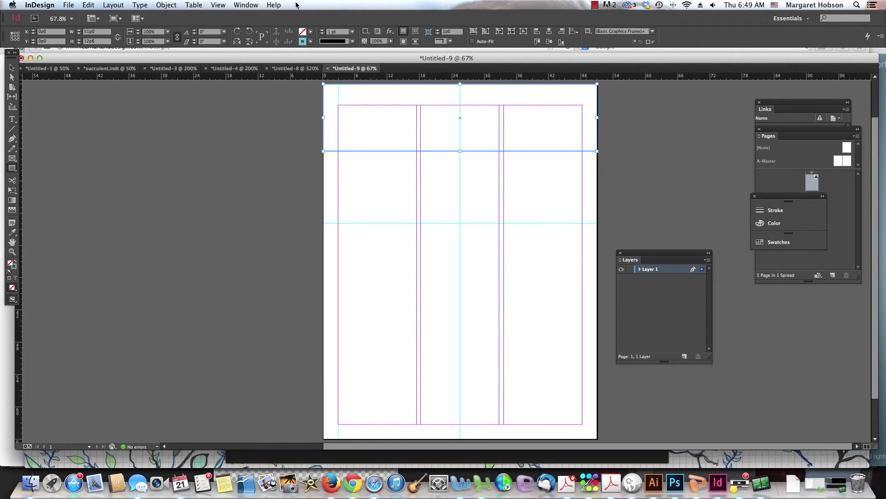
pyautogui.doubleClick(303, 31)
pyautogui.click(233, 247)
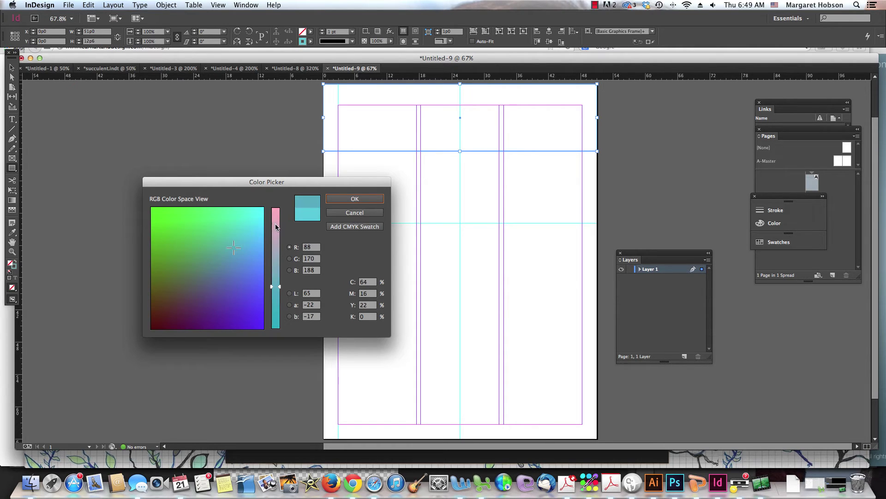
pyautogui.moveTo(277, 226); pyautogui.dragTo(277, 240)
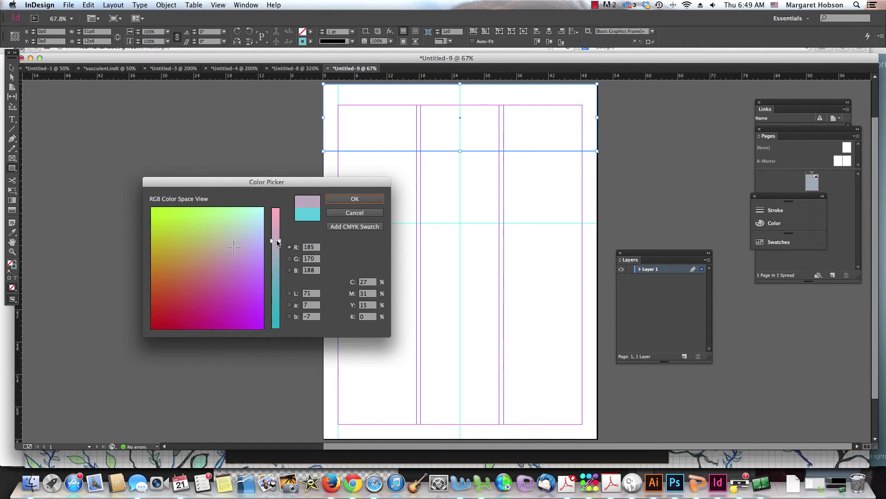
pyautogui.click(354, 199)
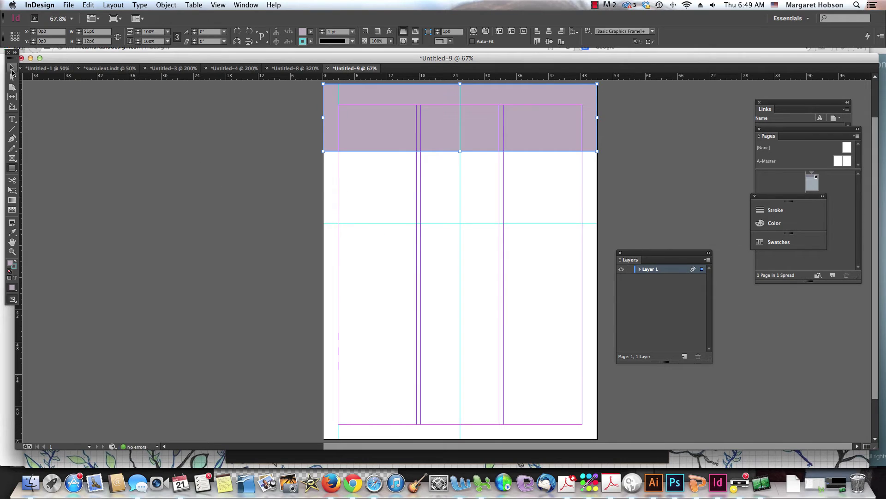
# - Align the mauve frame against the guides at 0p0 and deselect it
pyautogui.click(12, 68)
pyautogui.moveTo(435, 126)
pyautogui.mouseDown()
pyautogui.moveTo(440, 140)
pyautogui.moveTo(435, 126)
pyautogui.mouseUp()
pyautogui.click(220, 163)
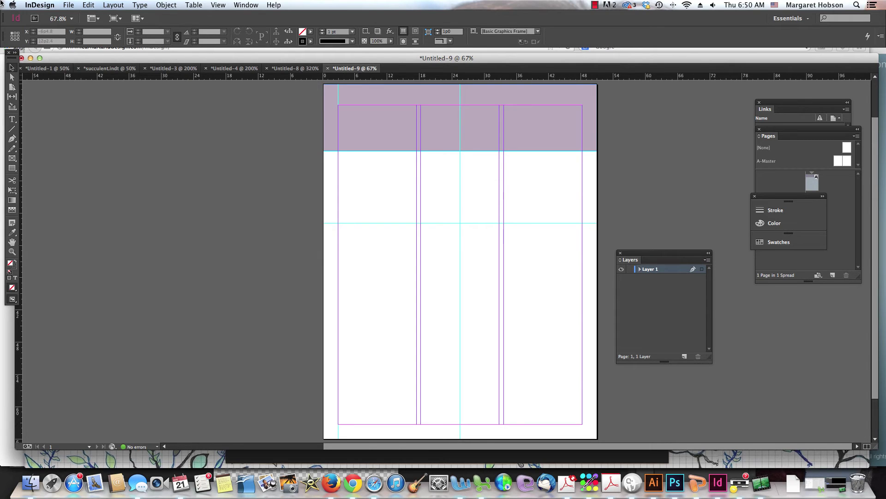
# - Open Document Setup from the File menu and turn on Preview
pyautogui.click(73, 5)
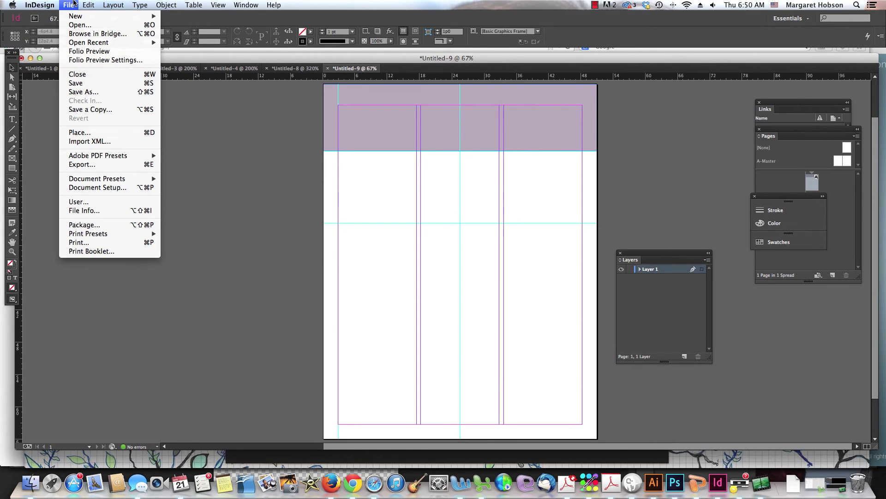
pyautogui.moveTo(88, 5)
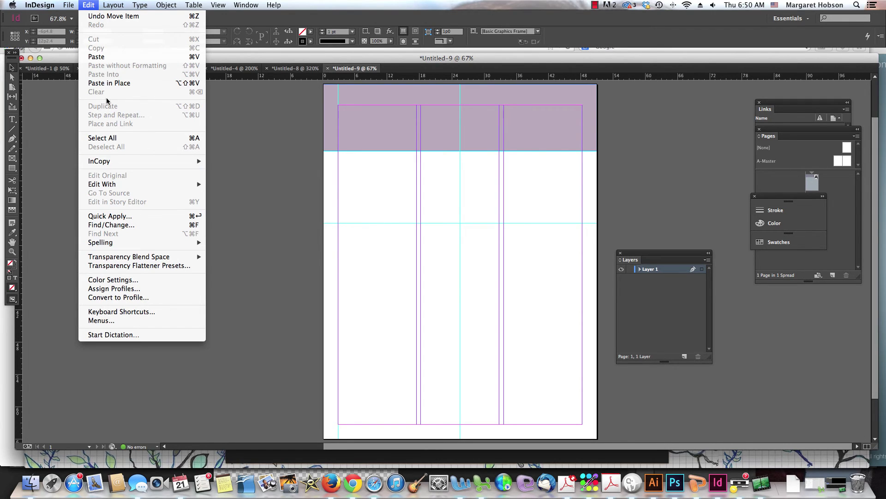
pyautogui.moveTo(67, 5)
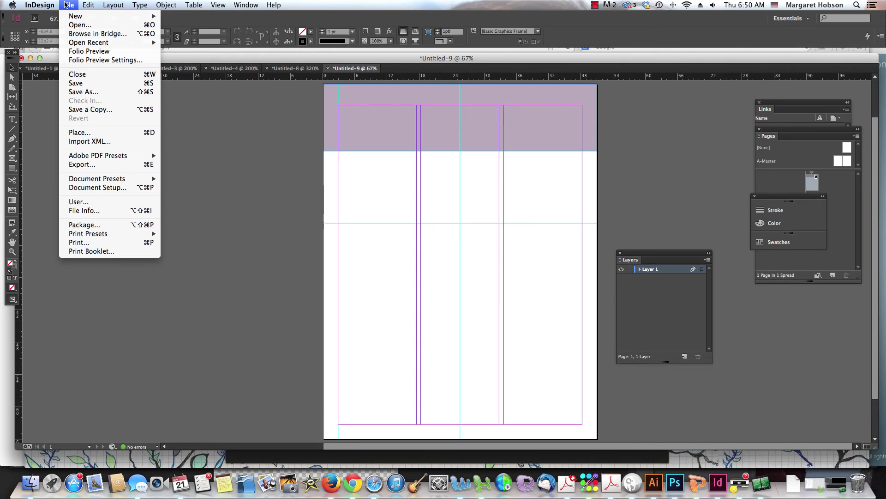
pyautogui.moveTo(79, 183)
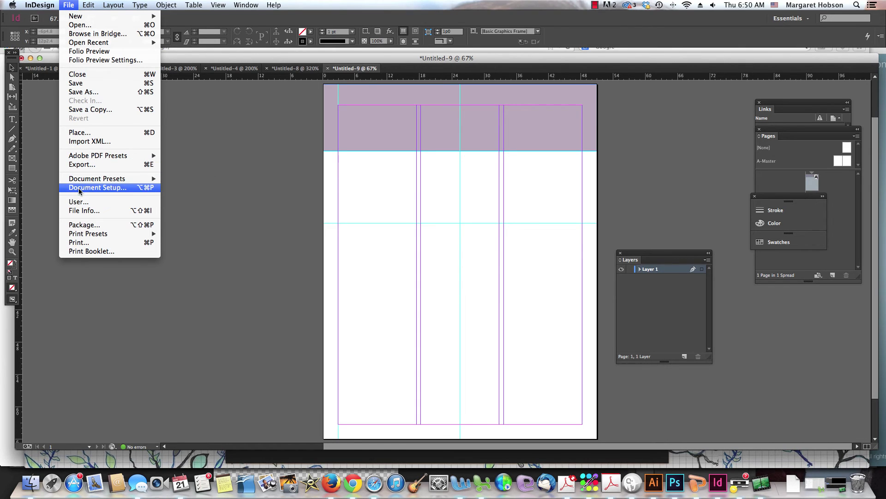
pyautogui.click(79, 188)
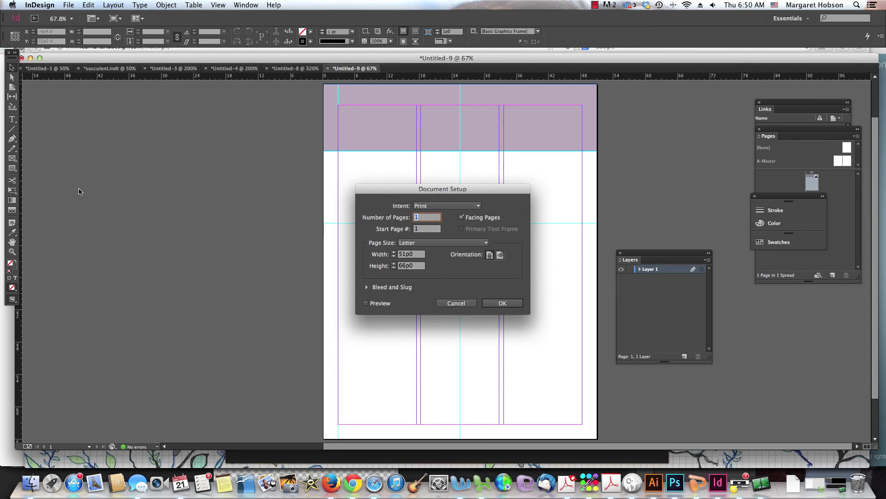
pyautogui.click(367, 287)
pyautogui.click(367, 287)
pyautogui.click(367, 303)
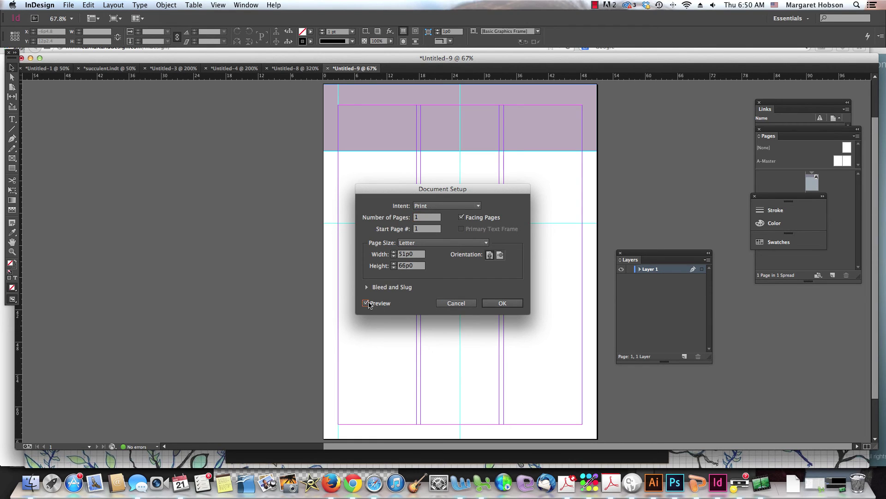
# - Reduce the page width to 50p8 and confirm
pyautogui.click(394, 257)
pyautogui.click(394, 256)
pyautogui.click(394, 256)
pyautogui.click(394, 256)
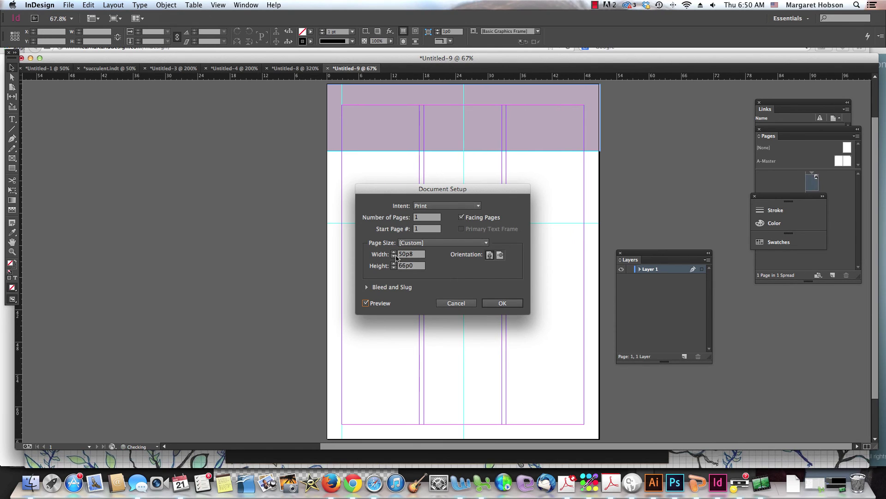
pyautogui.click(499, 304)
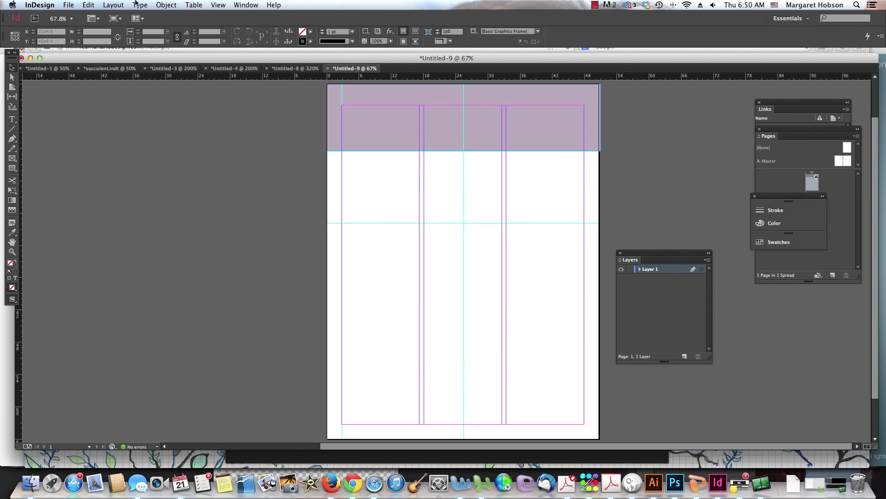
# - Open File > Document Presets > Define and inspect the [Default] preset without changing it
pyautogui.click(64, 5)
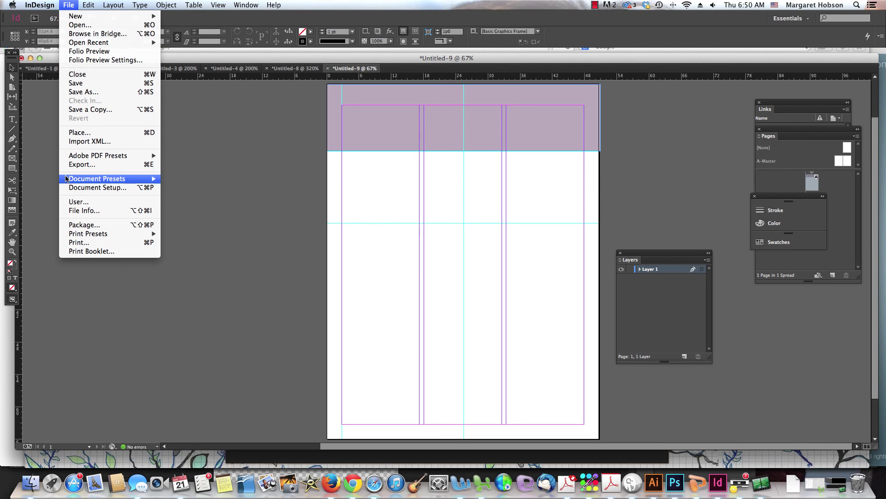
pyautogui.moveTo(74, 183)
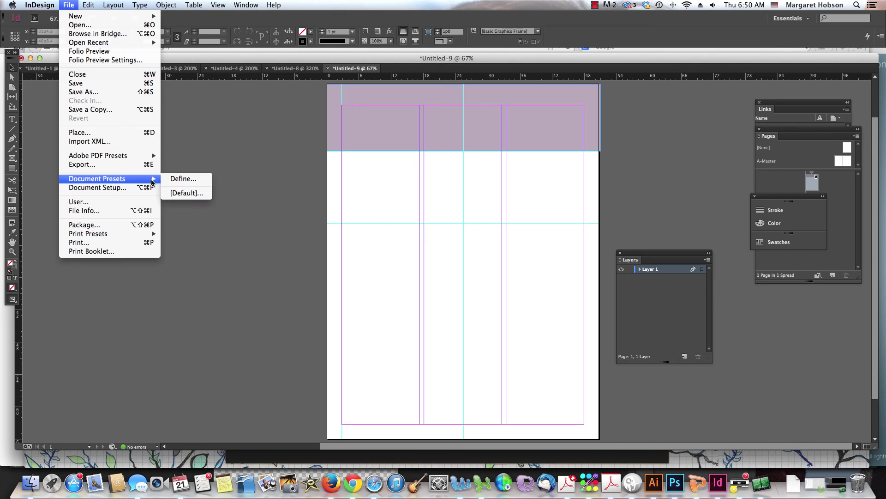
pyautogui.click(174, 180)
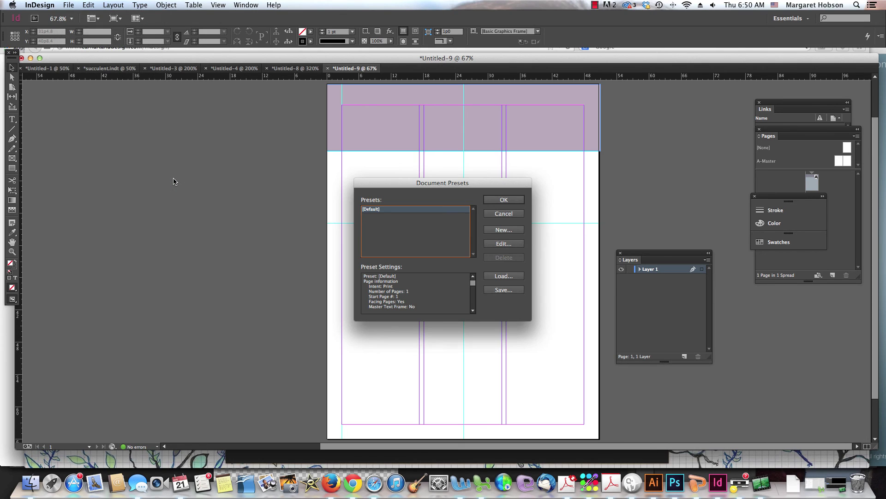
pyautogui.click(503, 245)
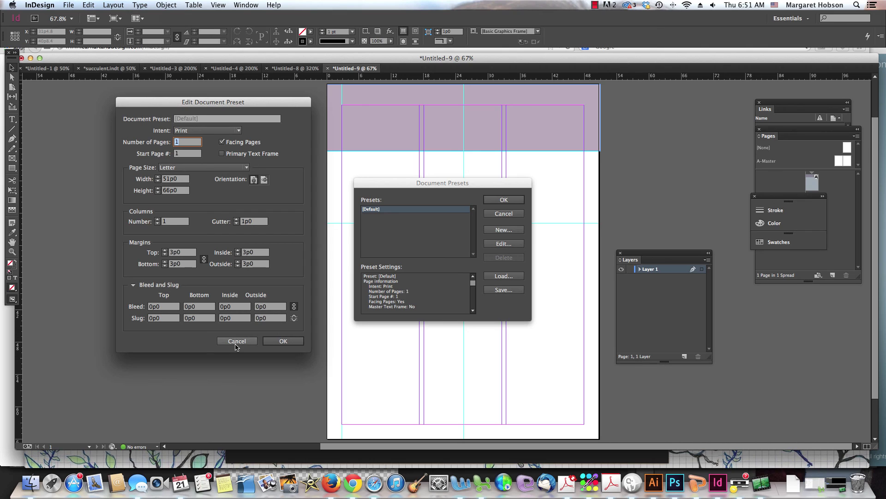
pyautogui.click(236, 342)
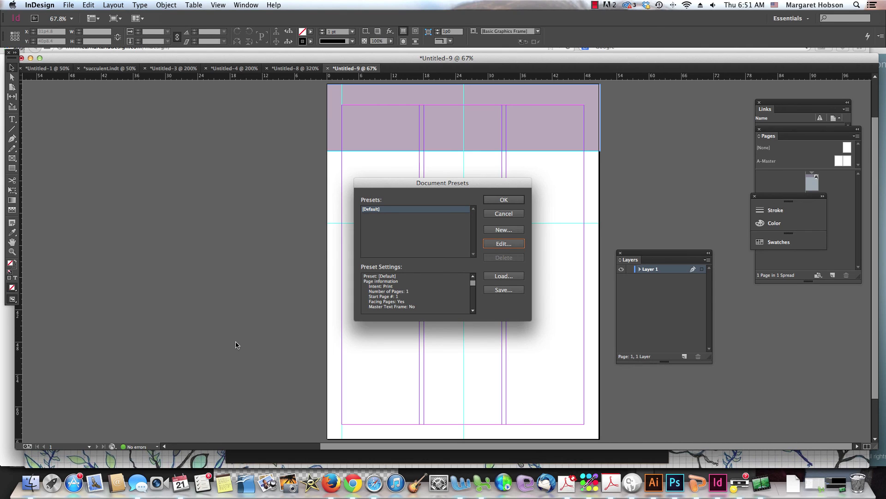